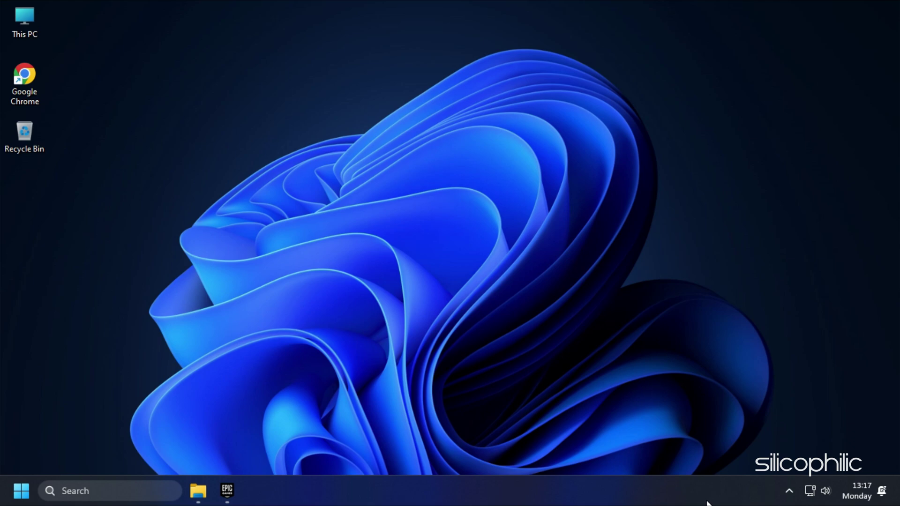
# Reach Ransomware protection in Windows Security via Virus & threat protection.
pyautogui.click(229, 493)
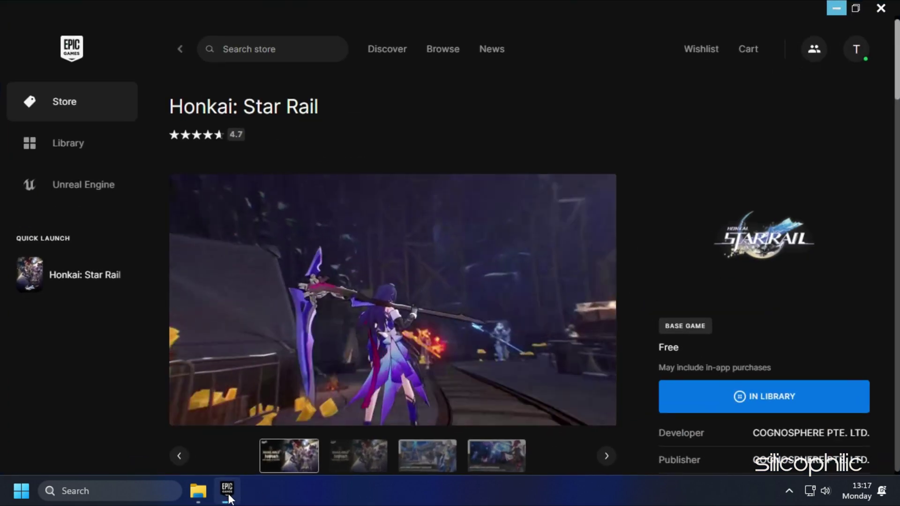
pyautogui.scroll(-5, 357, 362)
pyautogui.scroll(-3, 356, 363)
pyautogui.scroll(-10, 356, 362)
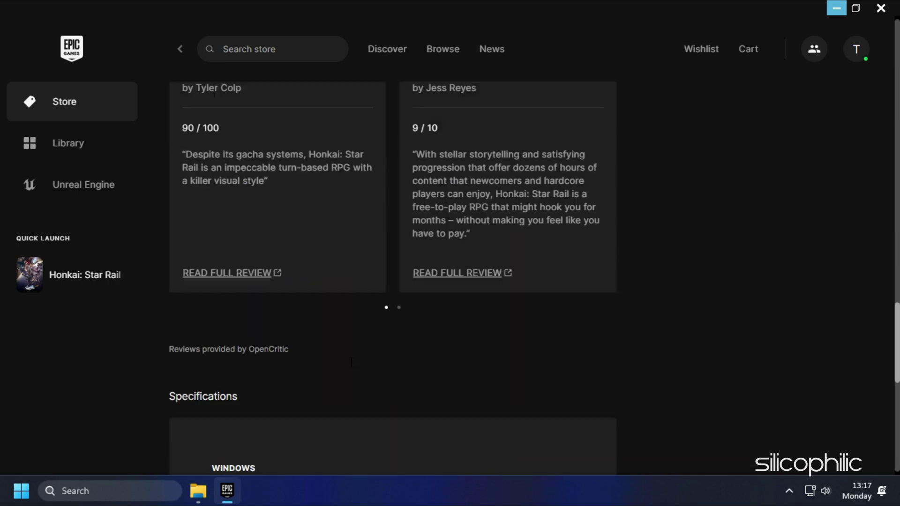
pyautogui.scroll(-4, 493, 317)
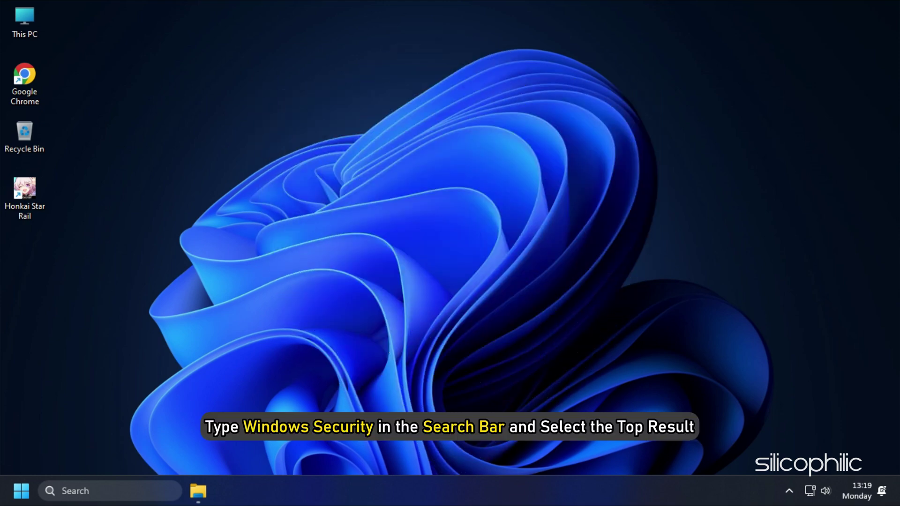
pyautogui.click(64, 492)
pyautogui.write('Windows Security')
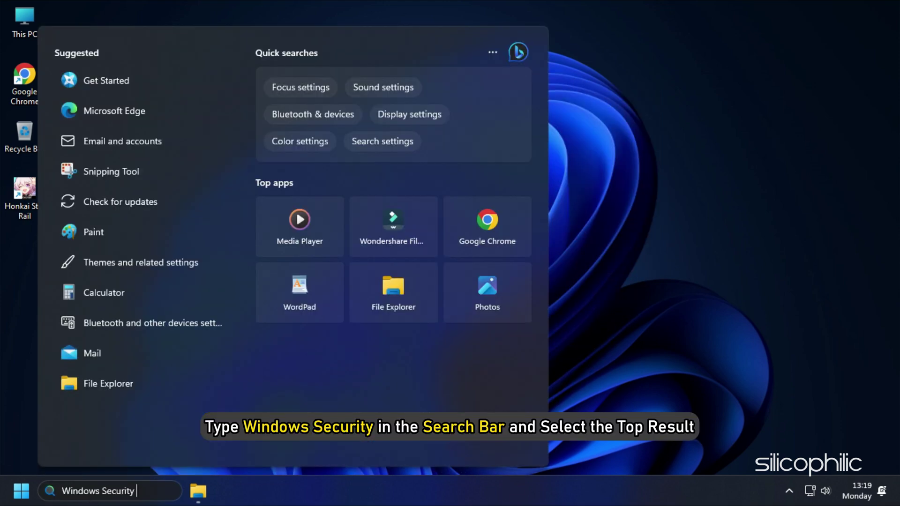
pyautogui.click(203, 131)
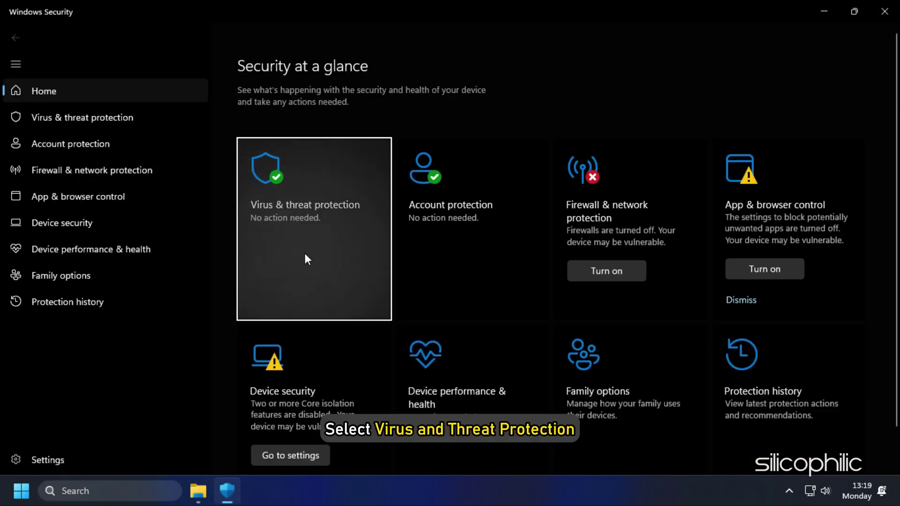
pyautogui.click(315, 260)
pyautogui.scroll(-5, 612, 228)
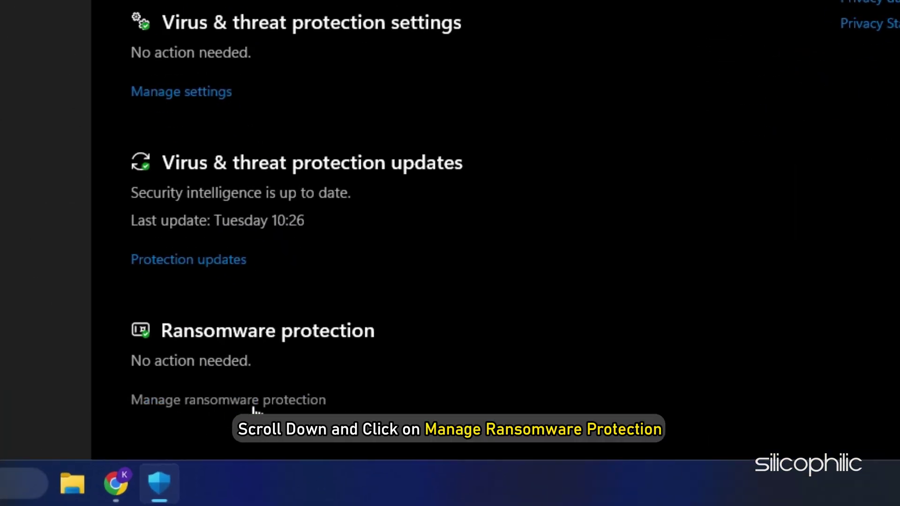
pyautogui.click(228, 400)
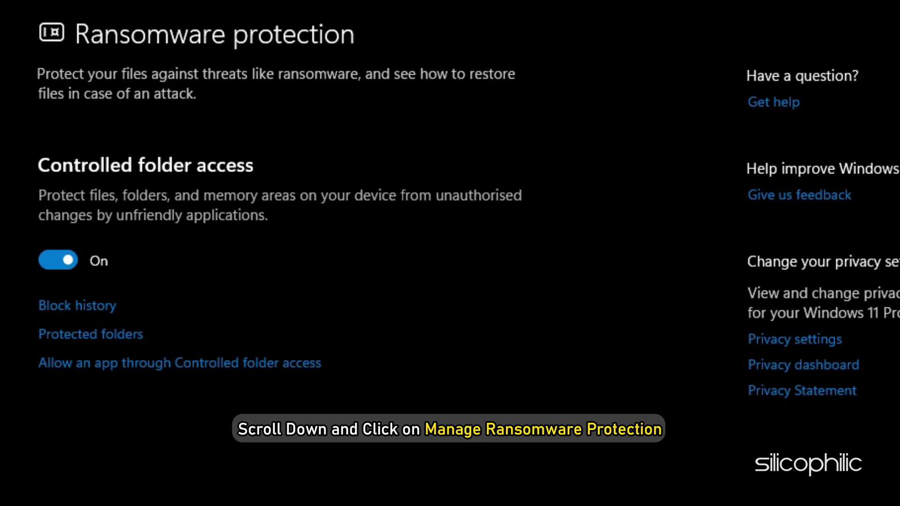
# Add StarRail.exe from D:\HonkaiStarRail\Games as an allowed app in Controlled folder access.
pyautogui.click(218, 366)
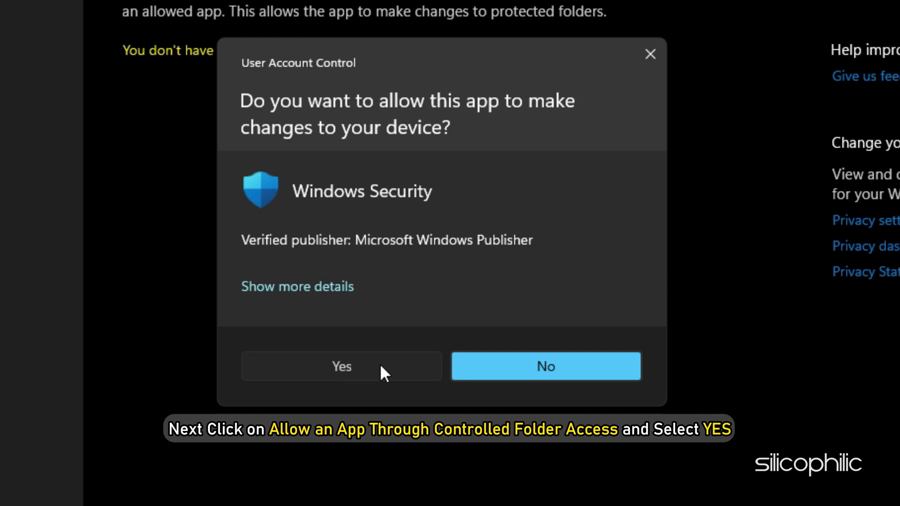
pyautogui.click(381, 363)
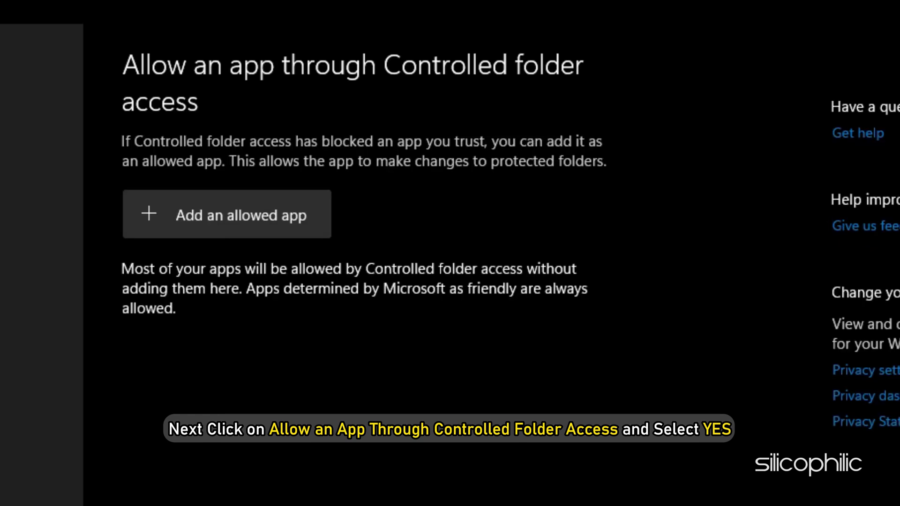
pyautogui.click(272, 232)
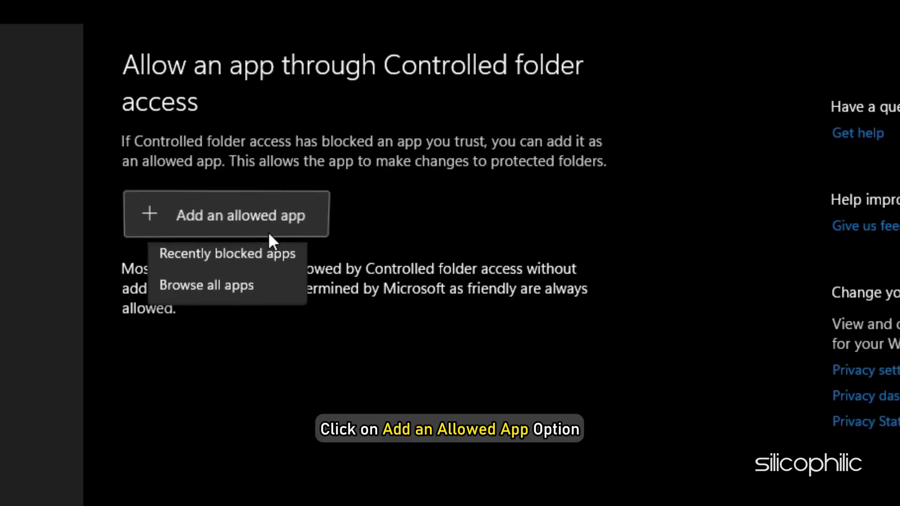
pyautogui.click(270, 290)
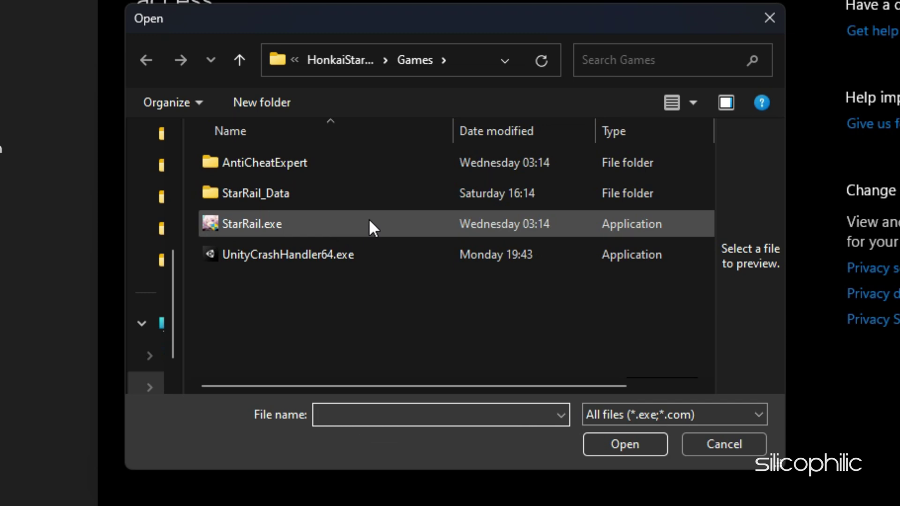
pyautogui.click(368, 218)
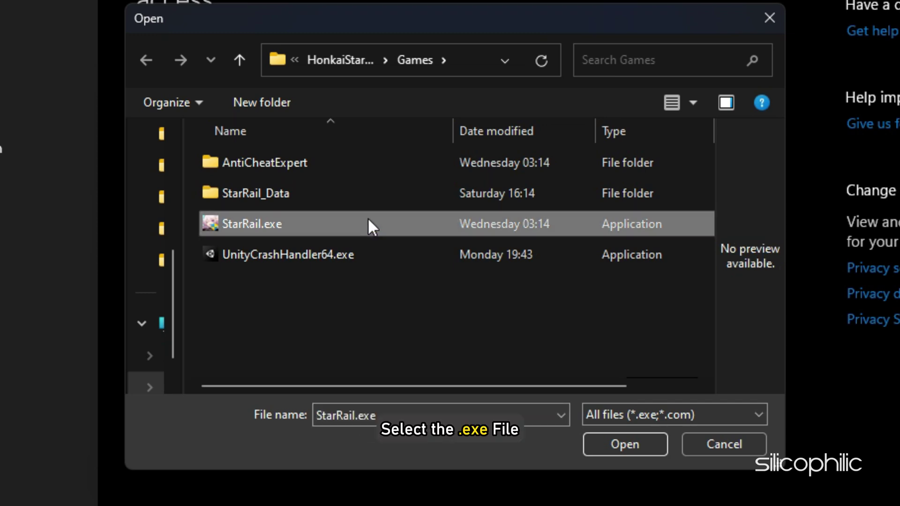
pyautogui.click(625, 444)
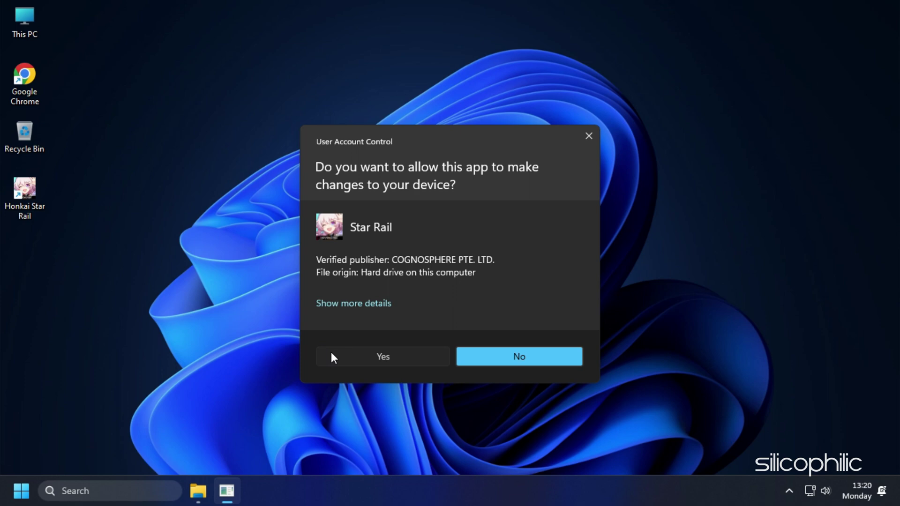
# Run the launcher as admin and show the game's Installation Location from the menu beside Play.
pyautogui.click(383, 356)
pyautogui.click(771, 437)
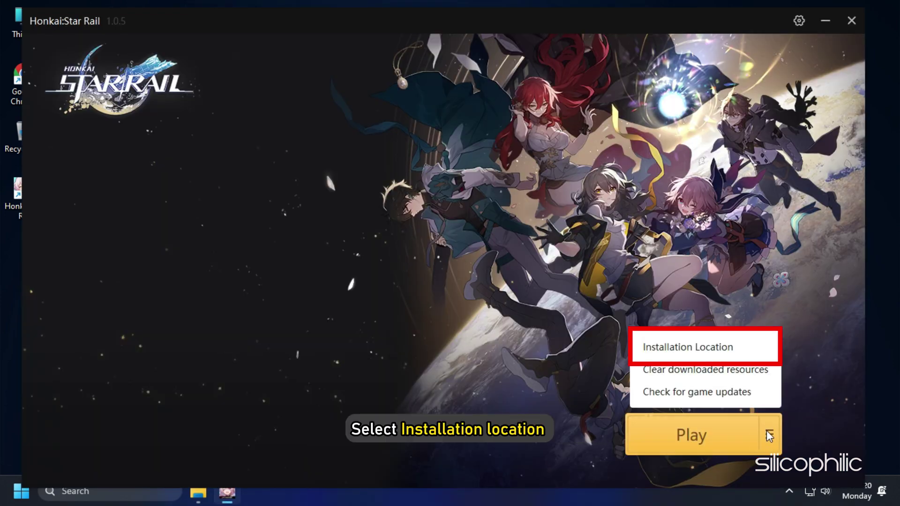
pyautogui.click(688, 347)
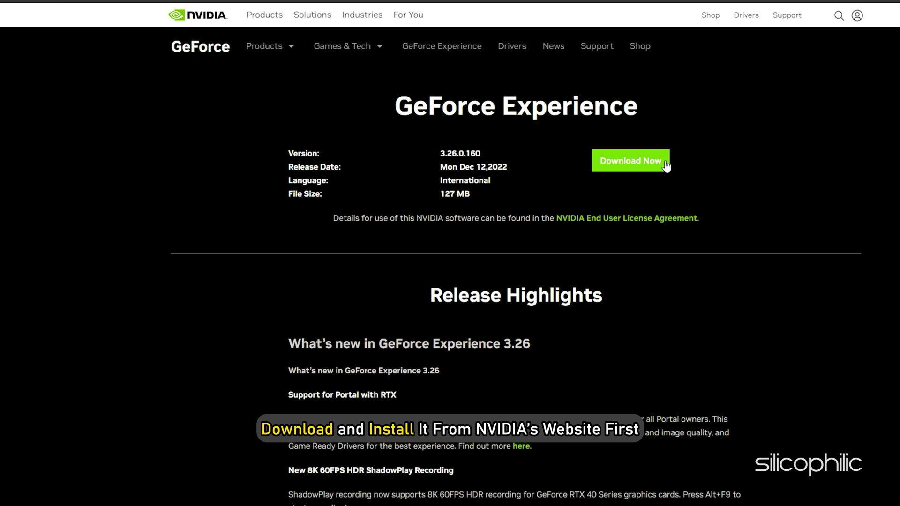
# Download the GeForce Experience 3.26.0.160 installer from NVIDIA's page.
pyautogui.click(665, 165)
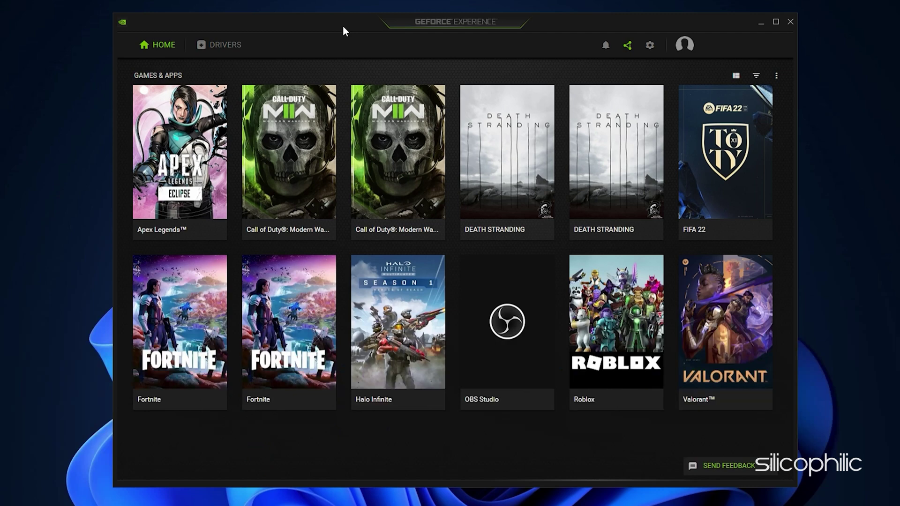
# Check for driver updates, confirming Game Ready Driver 528.02 is the latest.
pyautogui.click(240, 50)
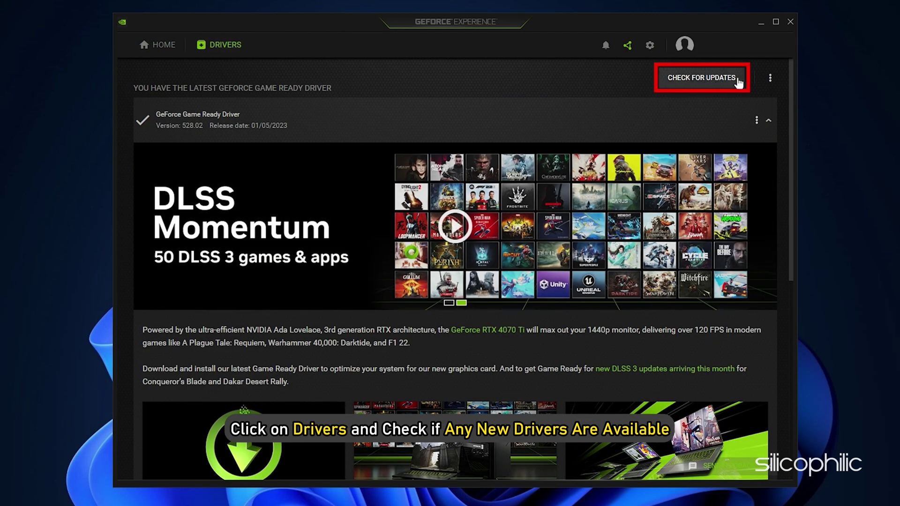
pyautogui.click(704, 78)
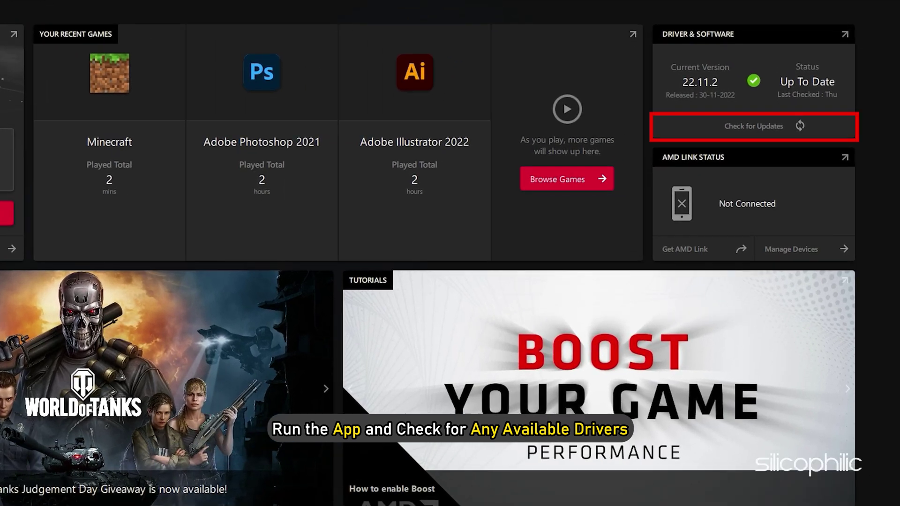
# Check for updates in AMD Adrenalin, confirming driver 22.11.2 is up to date.
pyautogui.click(698, 124)
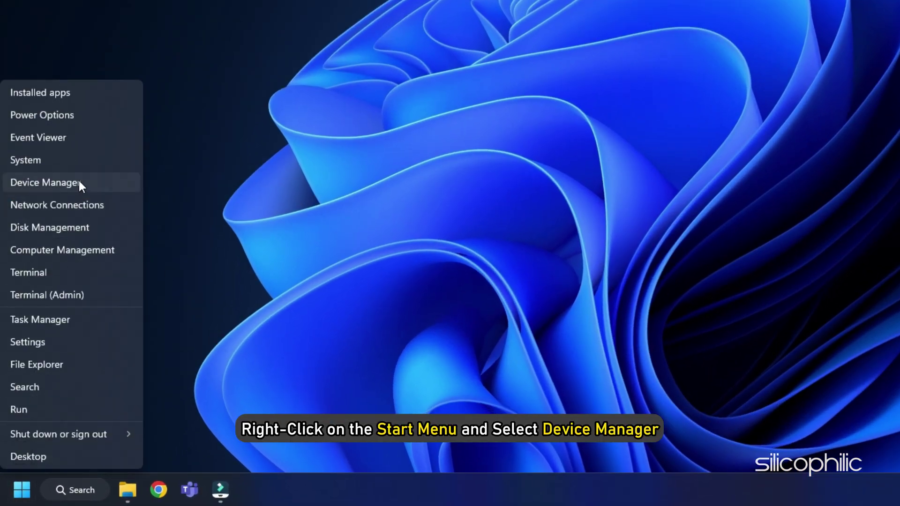
# Locate the NVIDIA GeForce RTX 3070 under Display adapters in Device Manager.
pyautogui.click(80, 181)
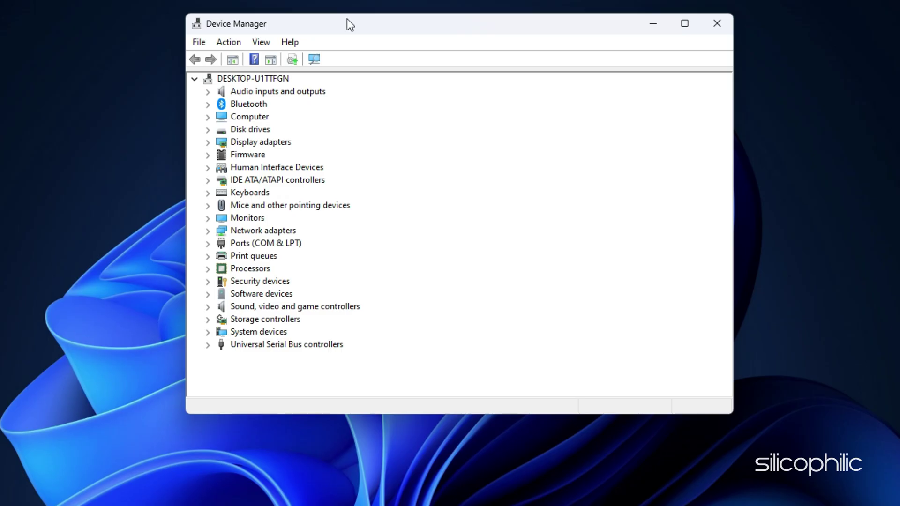
pyautogui.click(209, 143)
pyautogui.click(292, 155)
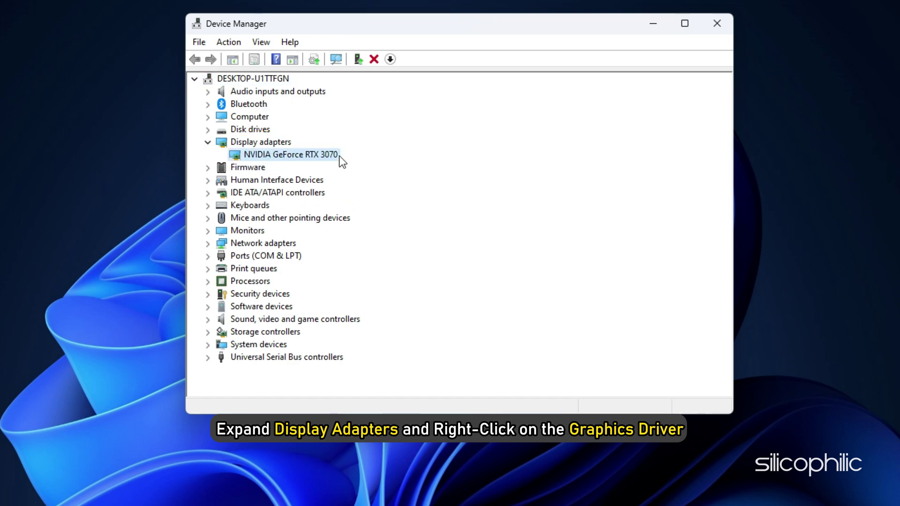
pyautogui.rightClick(340, 157)
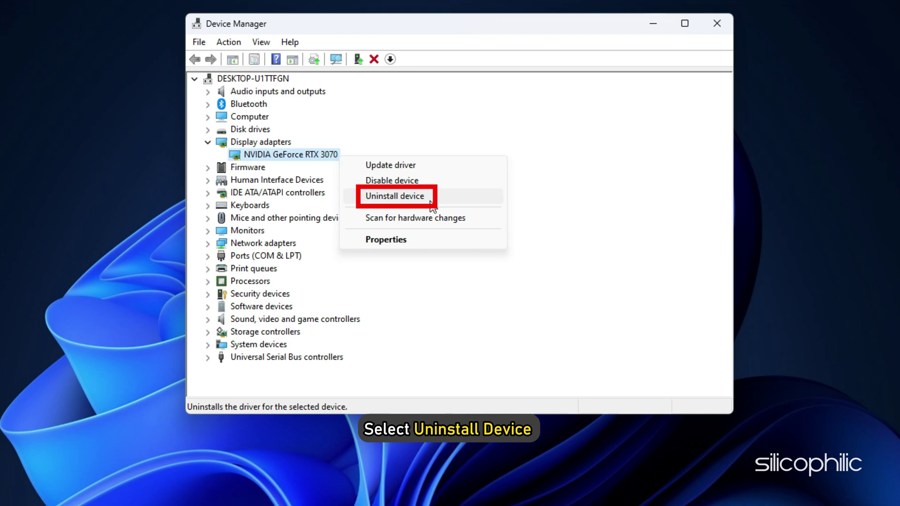
# Uninstall the RTX 3070 device together with its driver software.
pyautogui.click(395, 197)
pyautogui.click(345, 328)
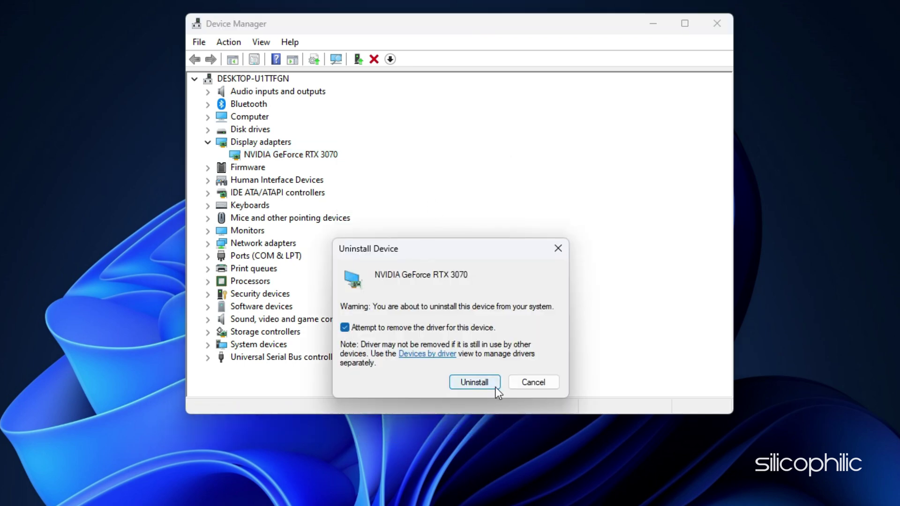
pyautogui.click(475, 382)
pyautogui.click(717, 23)
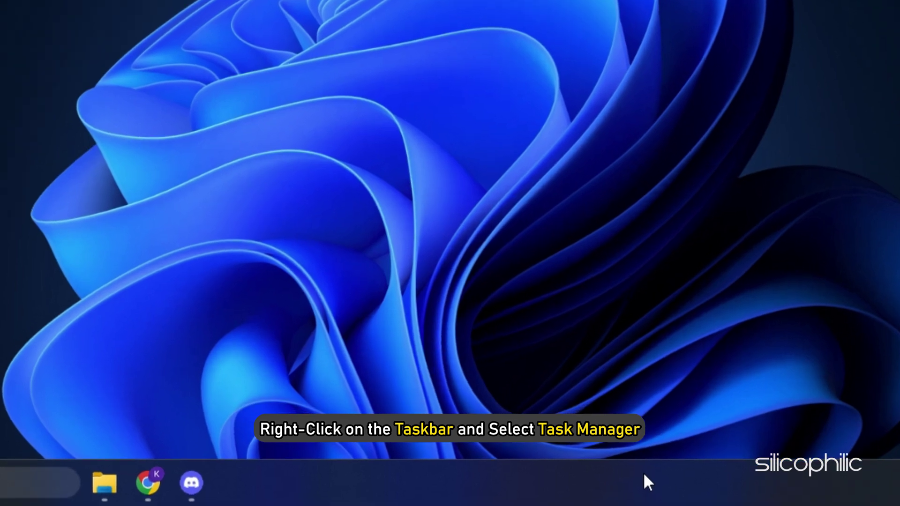
# End the Discord task in Task Manager so it stops running in the background.
pyautogui.rightClick(644, 472)
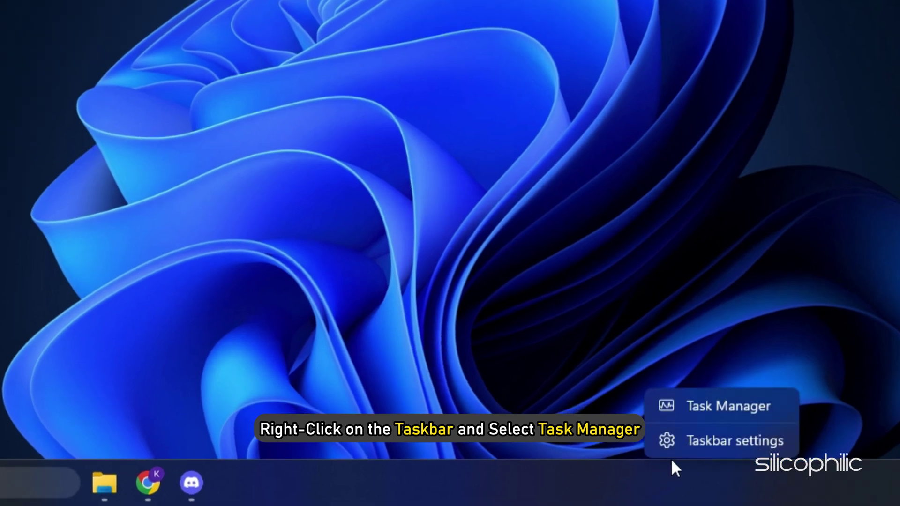
pyautogui.click(721, 406)
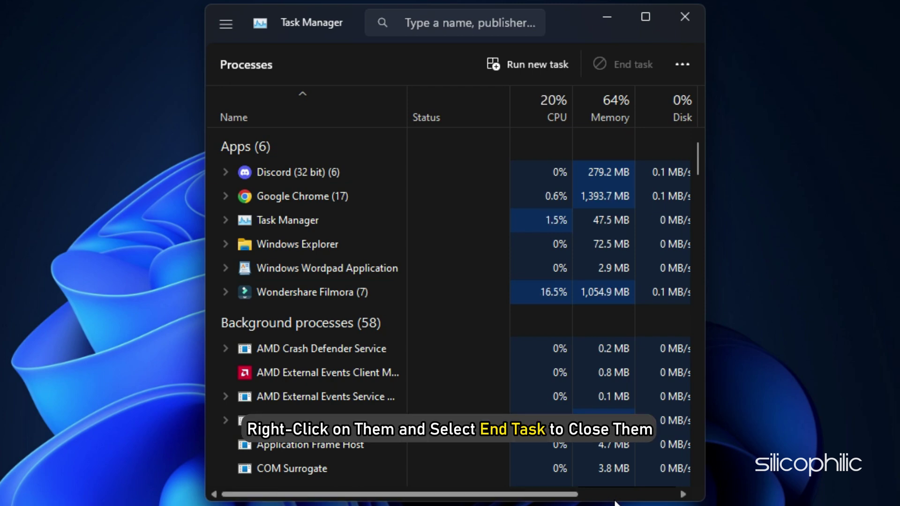
pyautogui.rightClick(361, 170)
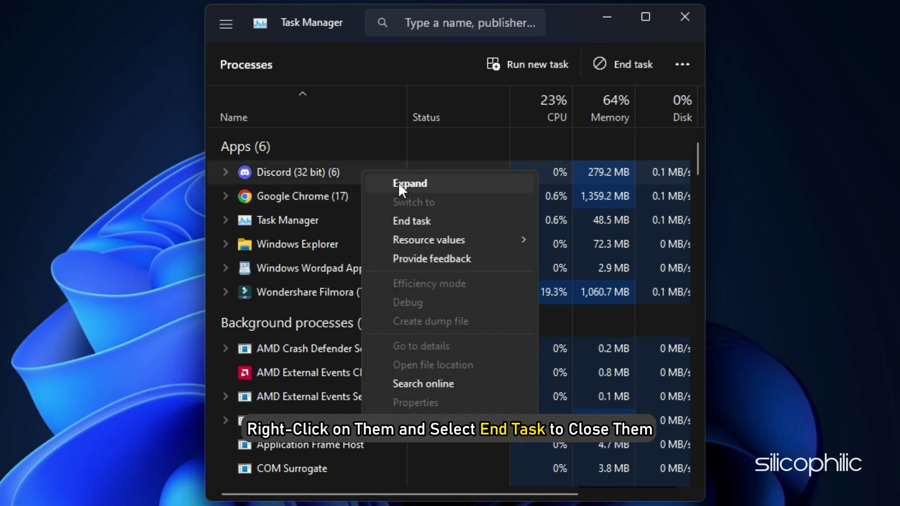
pyautogui.click(445, 225)
pyautogui.click(670, 46)
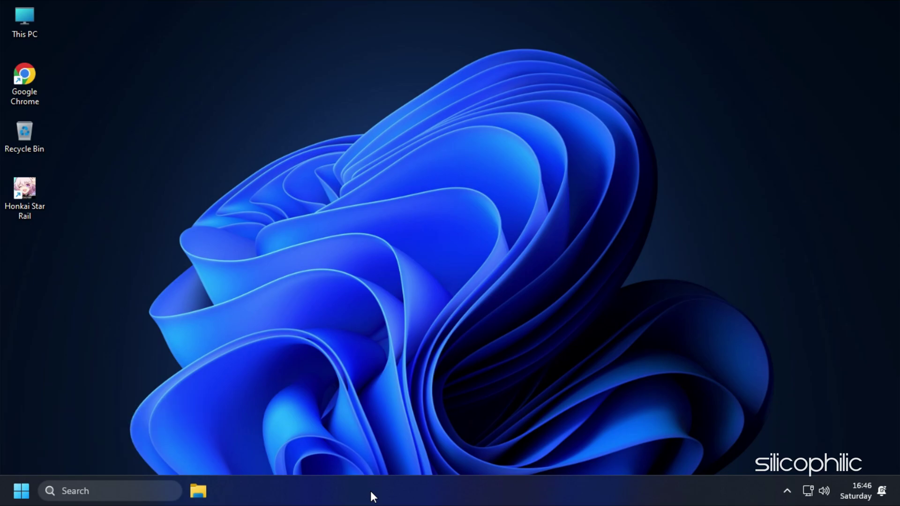
# Run appwiz.cpl and start Uninstall/Change on the Star Rail entry.
pyautogui.press('super+r')
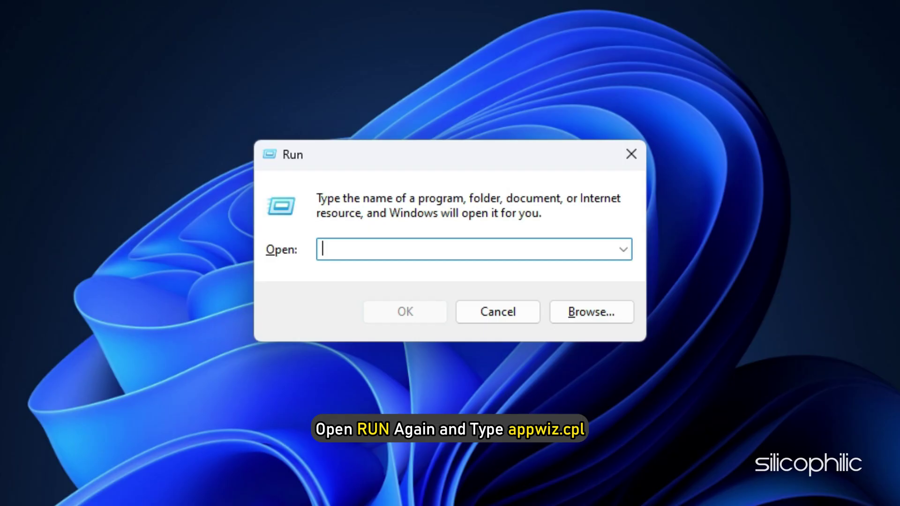
pyautogui.write('appwiz.cpl')
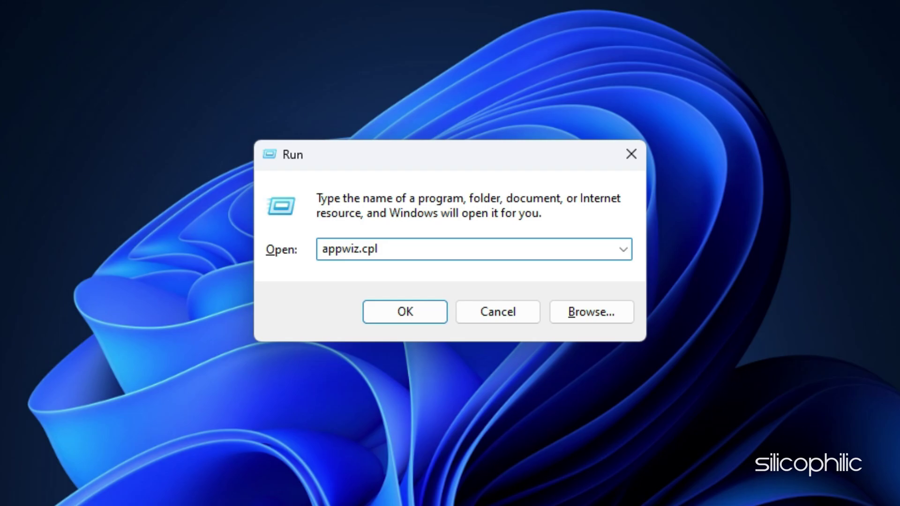
pyautogui.press('Return')
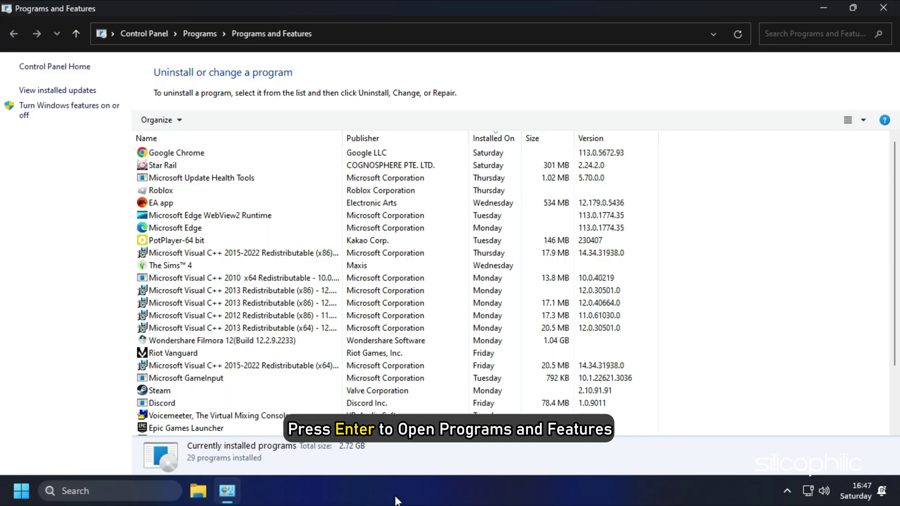
pyautogui.click(254, 169)
pyautogui.rightClick(255, 169)
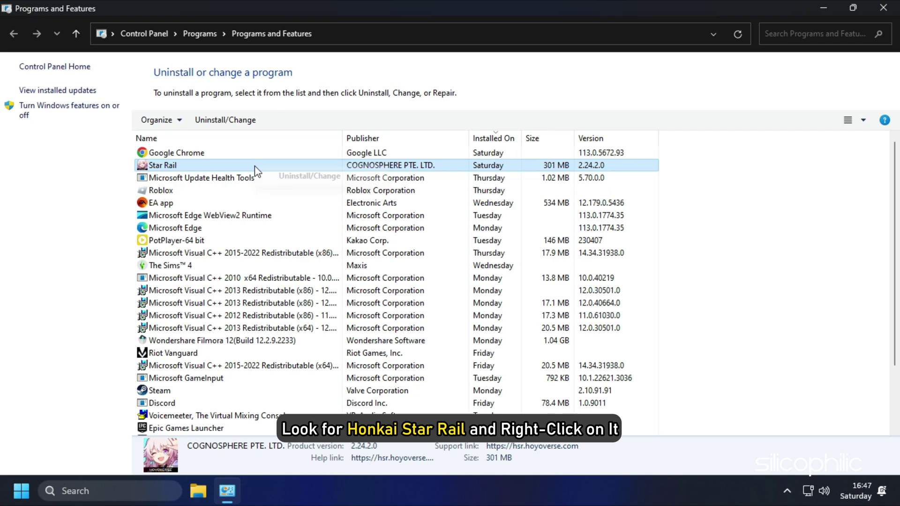
pyautogui.click(309, 176)
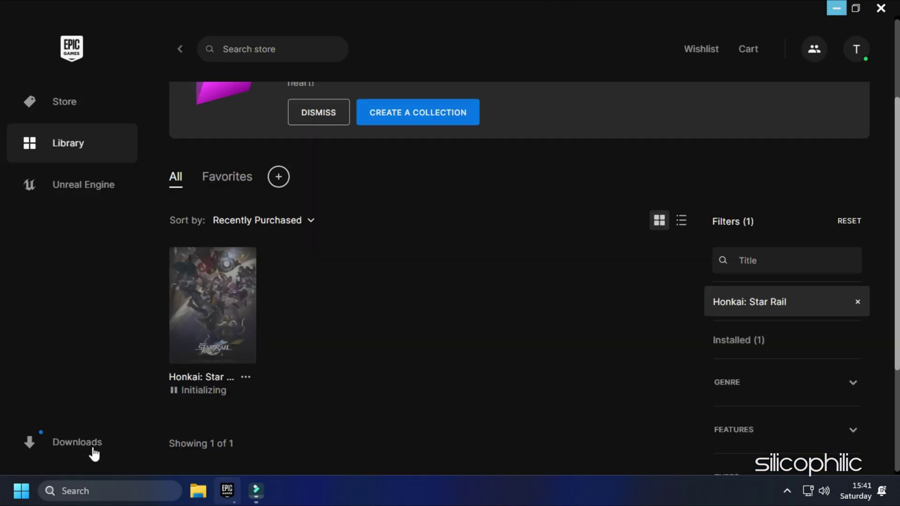
# Show Honkai: Star Rail's reinstall progress in the Epic Games Downloads panel.
pyautogui.click(93, 450)
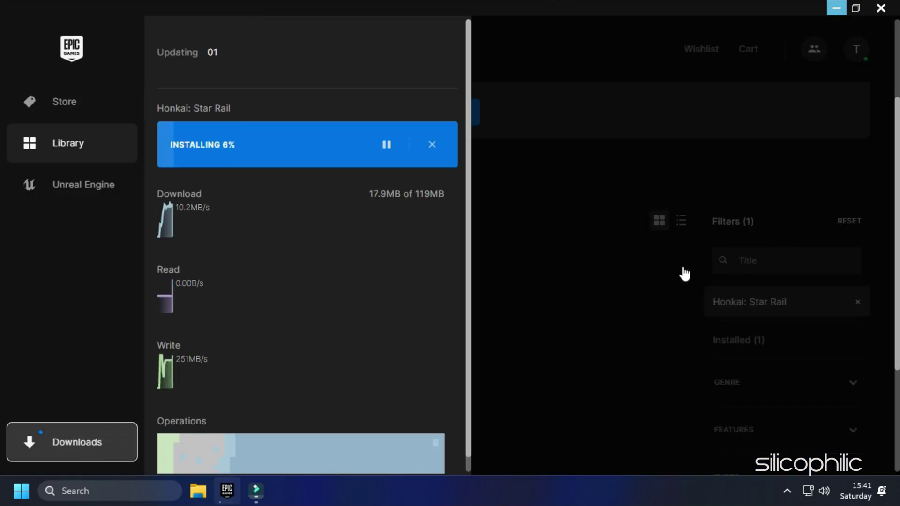